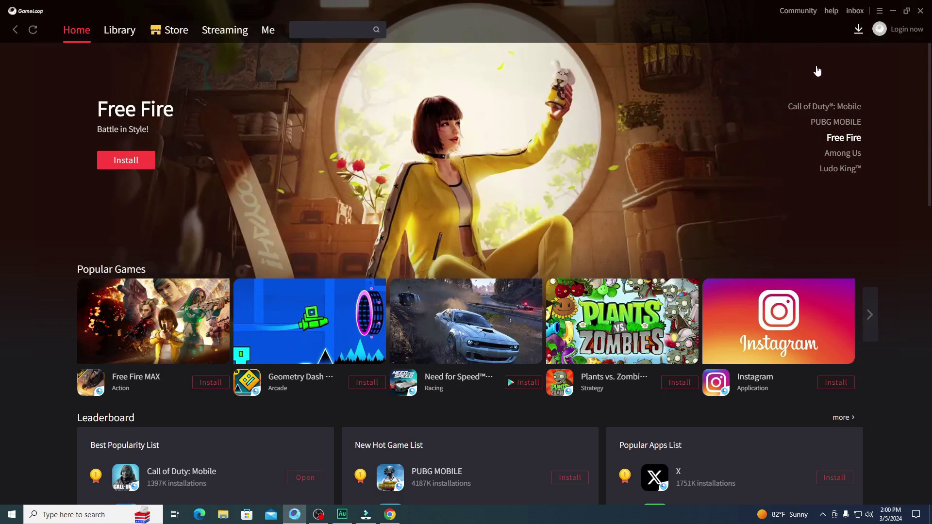
# - Open the emulator's diagnostic tools
pyautogui.click(880, 12)
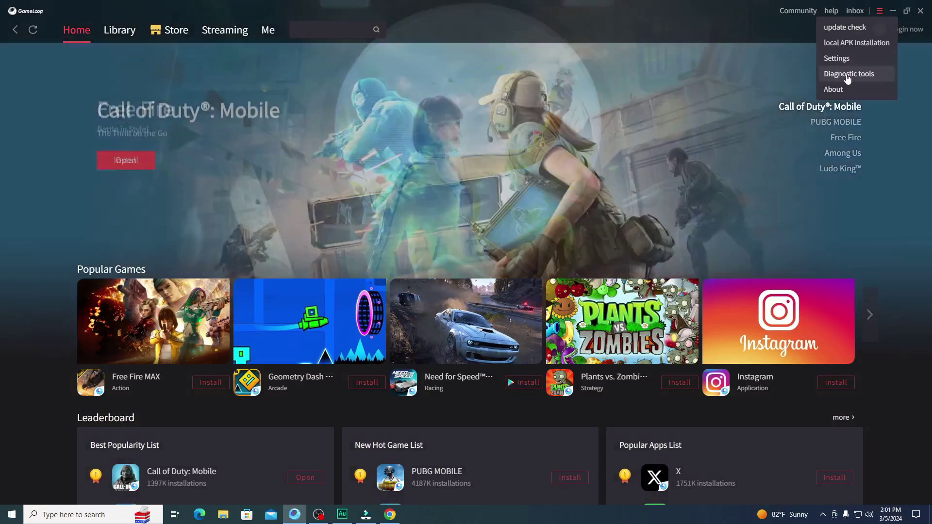
pyautogui.click(859, 74)
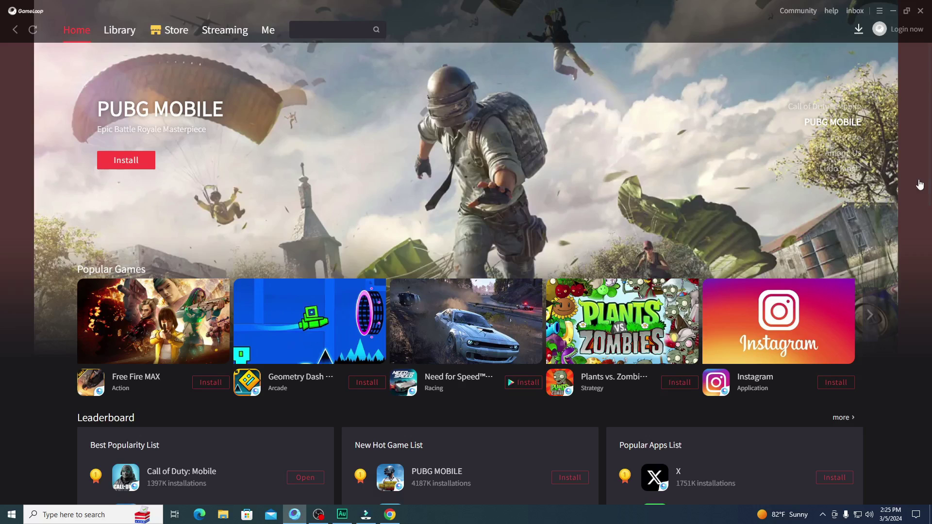
# - Review the Engine, Model, Game, Account and Basic sections of the emulator settings
pyautogui.click(879, 12)
pyautogui.click(851, 61)
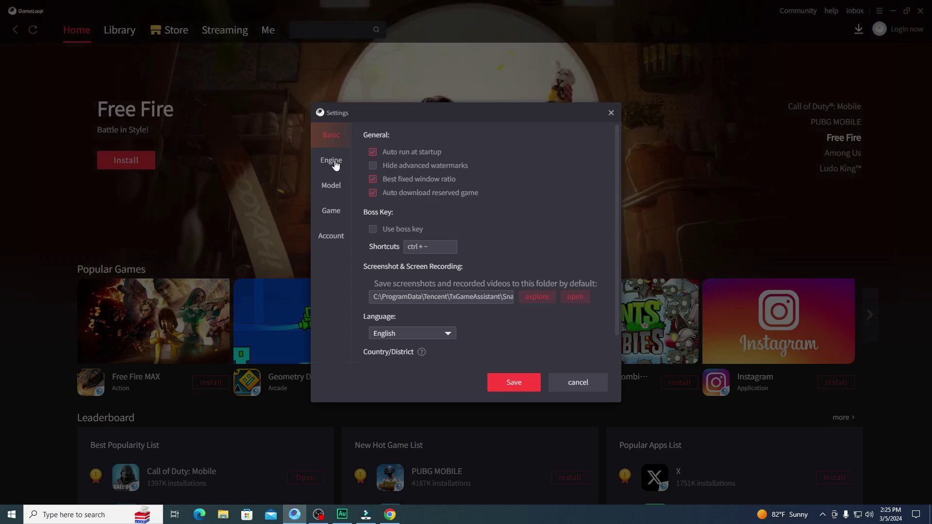
pyautogui.click(334, 163)
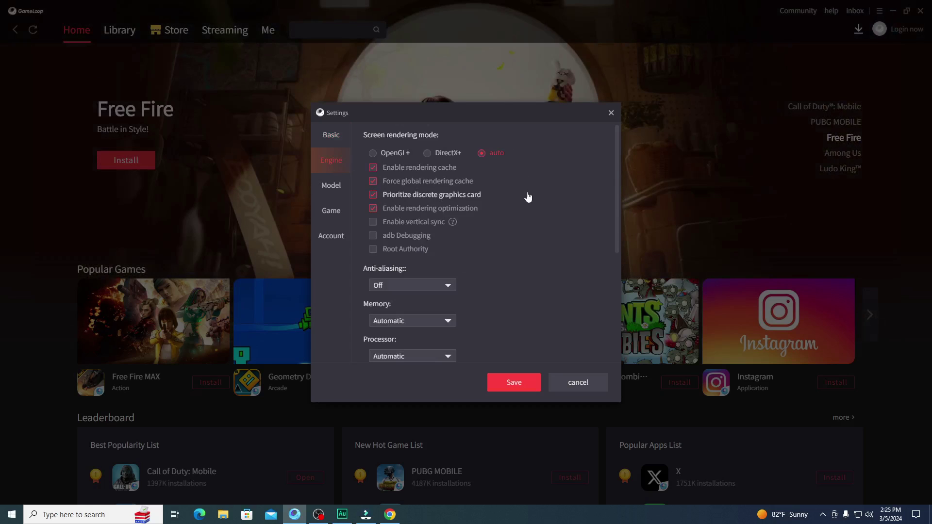
pyautogui.scroll(-5, 499, 202)
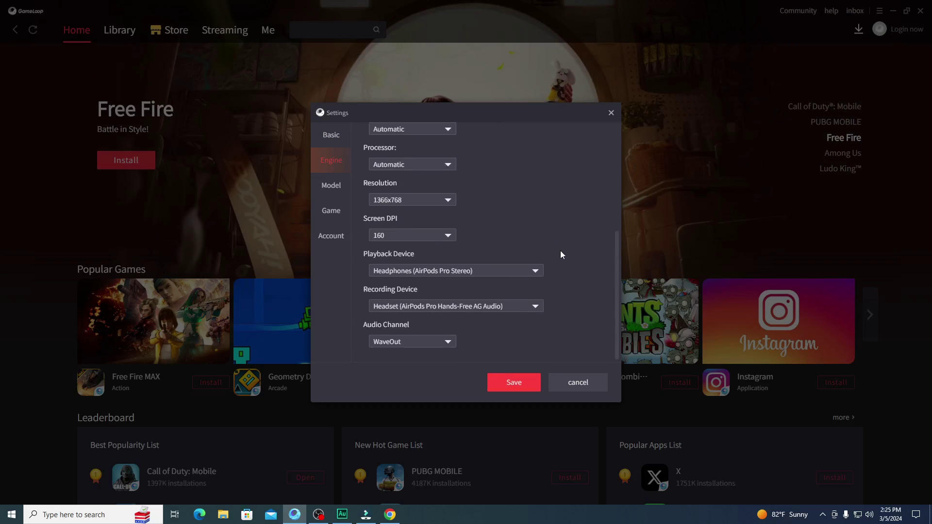
pyautogui.scroll(5, 557, 268)
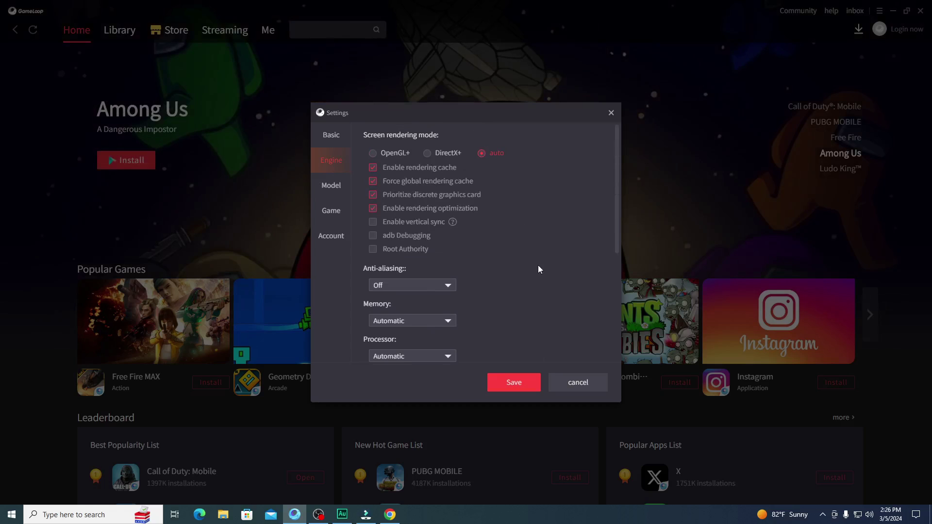
pyautogui.click(333, 187)
pyautogui.click(332, 213)
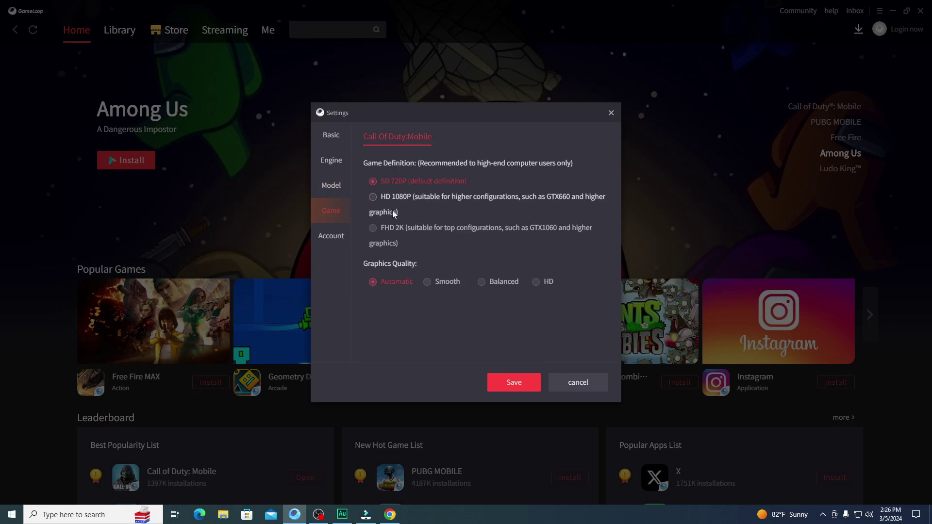
pyautogui.click(341, 237)
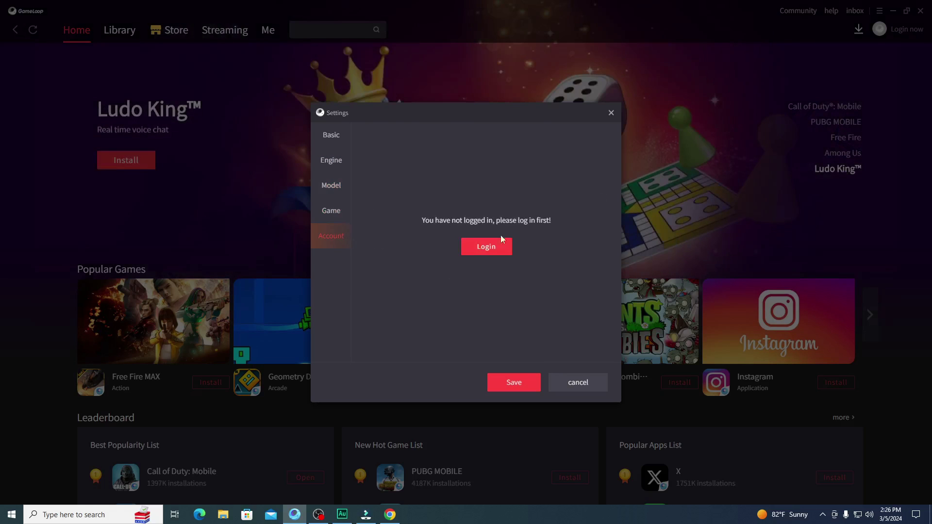
pyautogui.click(349, 136)
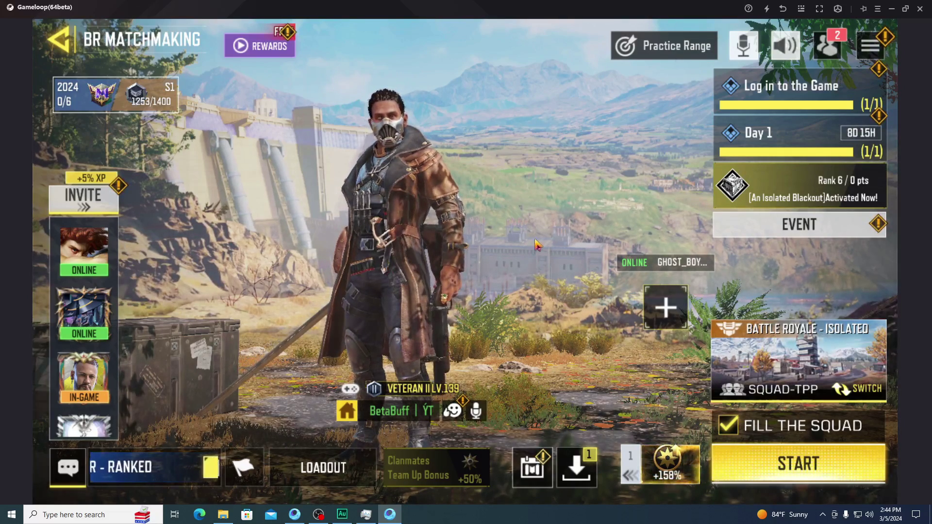
# - Switch to Task Manager and examine the CPU performance graph while the game is running
pyautogui.click(367, 515)
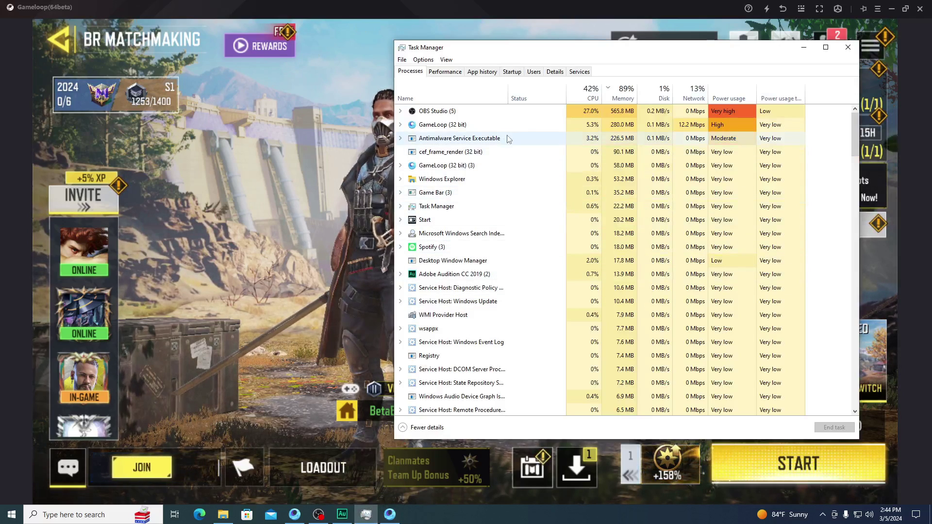
pyautogui.click(447, 72)
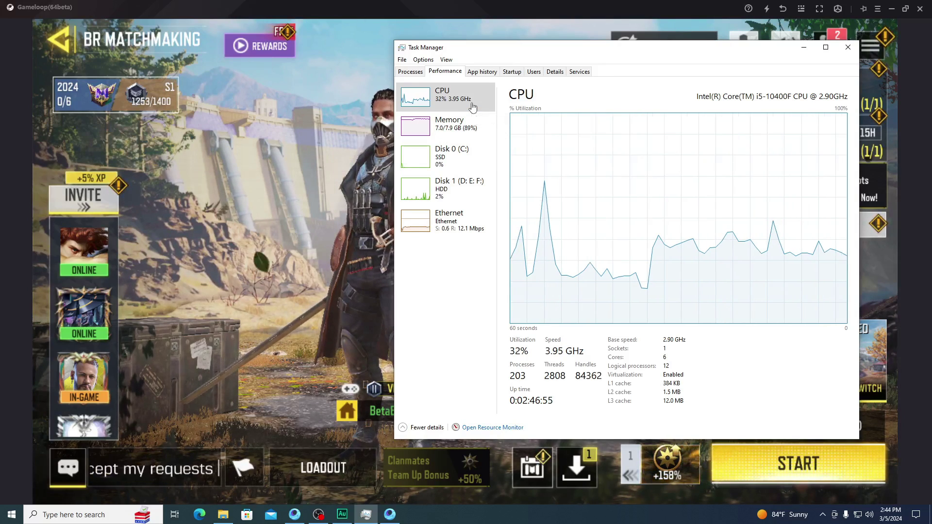
pyautogui.moveTo(718, 53); pyautogui.dragTo(645, 48)
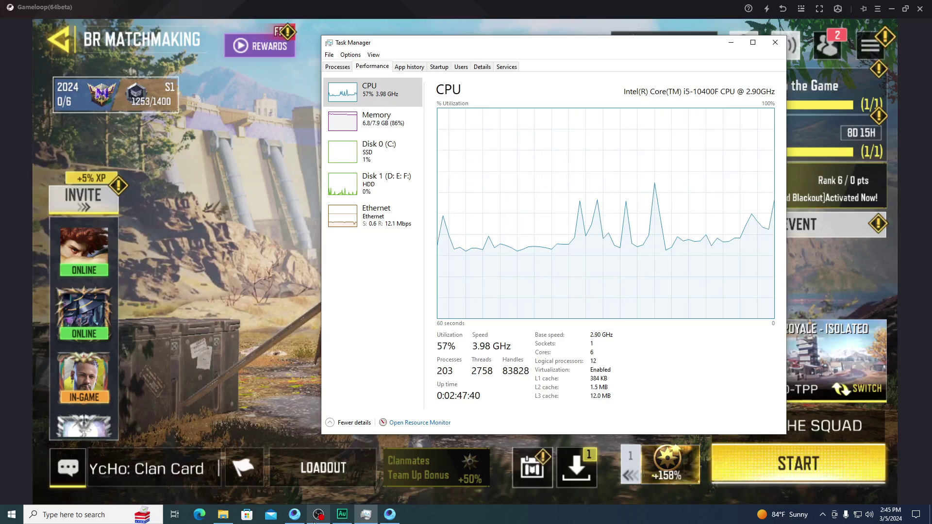
pyautogui.hotkey('alt', 'Tab')
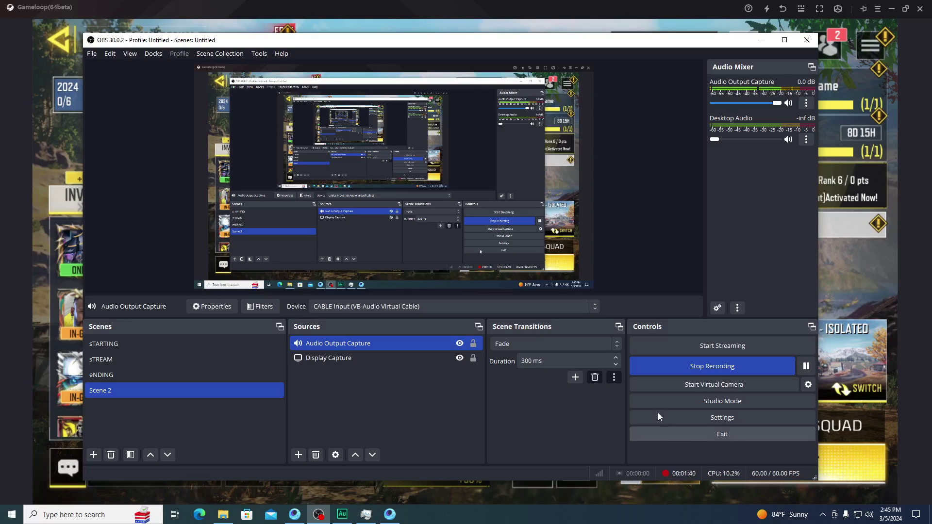
pyautogui.click(762, 47)
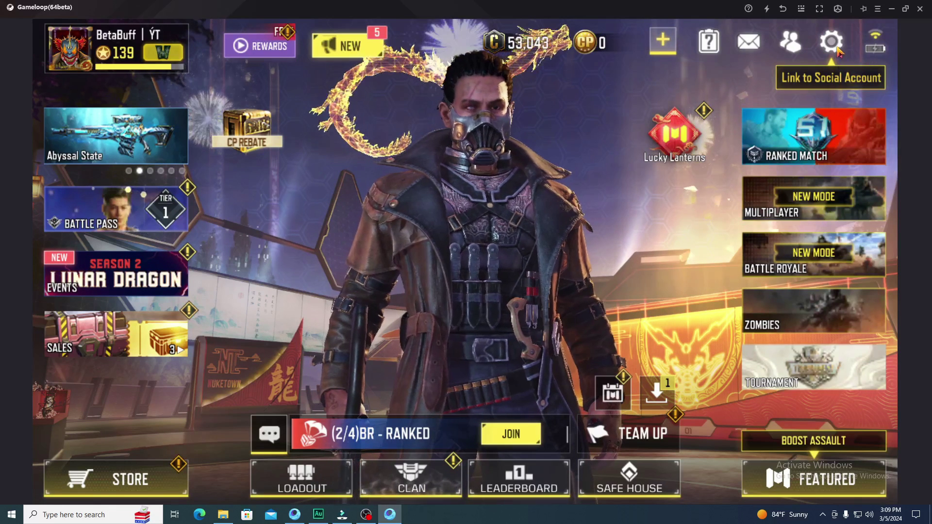
# - In the game's basic settings for BR mode, set FOV (FPP) to 100 and the first-person FOV range to 90
pyautogui.click(833, 40)
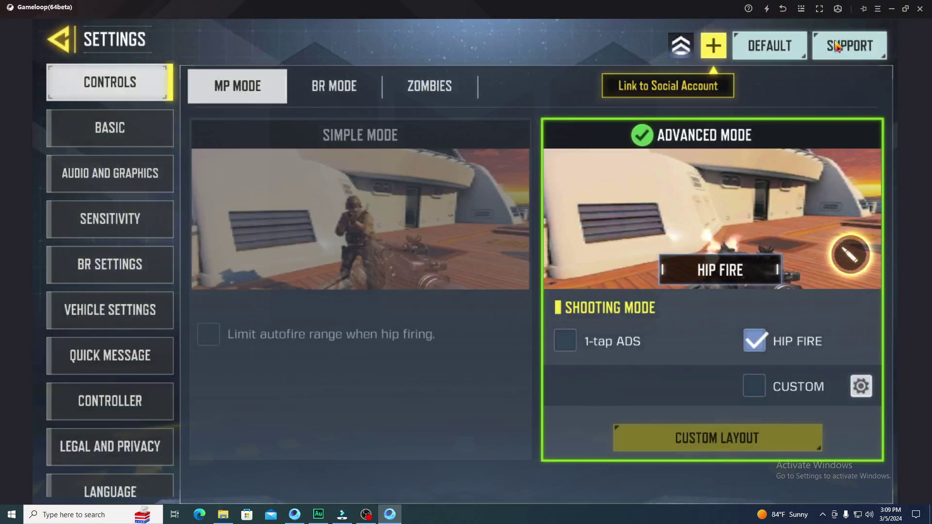
pyautogui.click(106, 136)
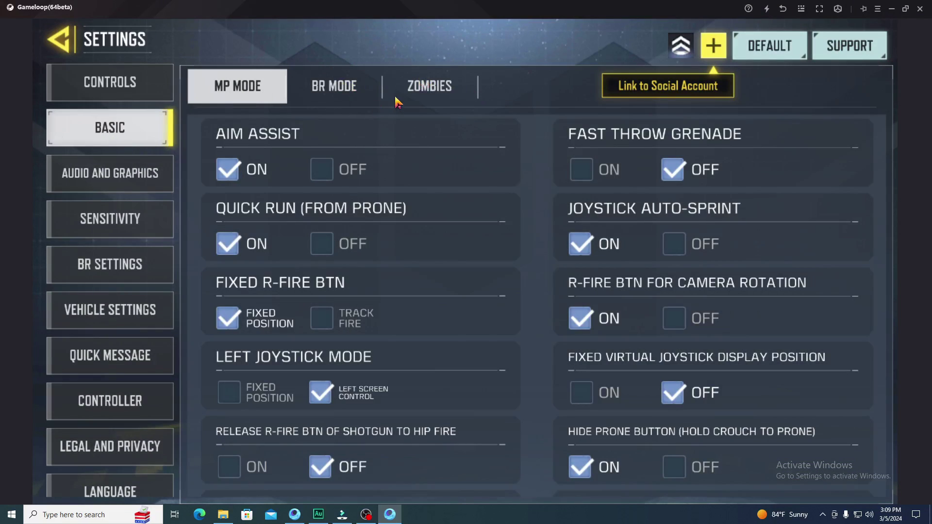
pyautogui.click(333, 89)
pyautogui.scroll(-10, 546, 359)
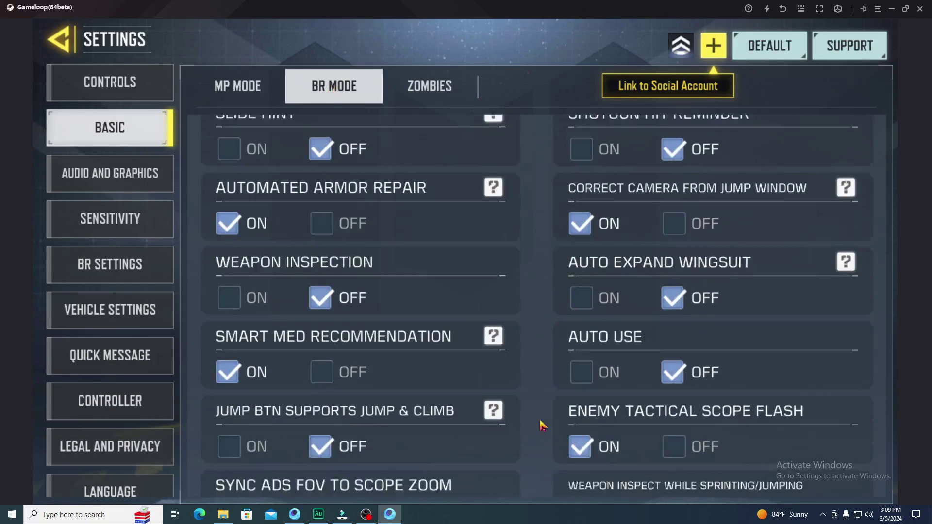
pyautogui.moveTo(546, 263); pyautogui.dragTo(527, 5)
pyautogui.moveTo(548, 388); pyautogui.dragTo(532, 426)
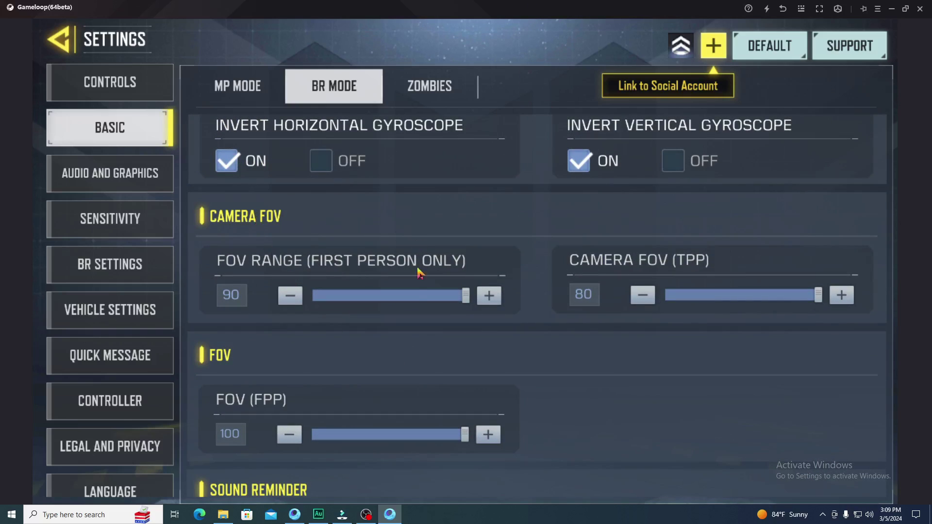
pyautogui.moveTo(465, 434)
pyautogui.mouseDown()
pyautogui.moveTo(383, 443)
pyautogui.moveTo(473, 439)
pyautogui.mouseUp()
pyautogui.moveTo(467, 296); pyautogui.dragTo(557, 312)
# - For MP mode, set FOV (FPP) to 100 and the first-person FOV range to 90
pyautogui.click(248, 90)
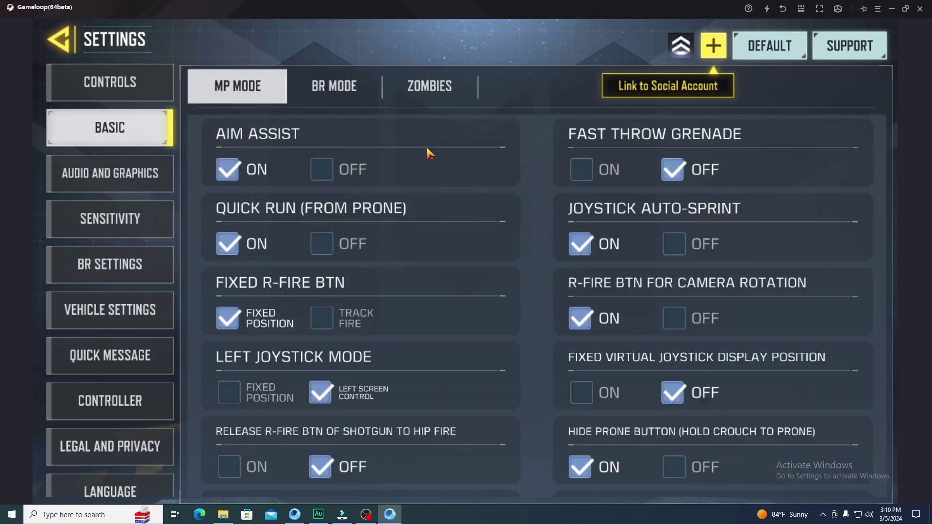
pyautogui.scroll(-15, 546, 372)
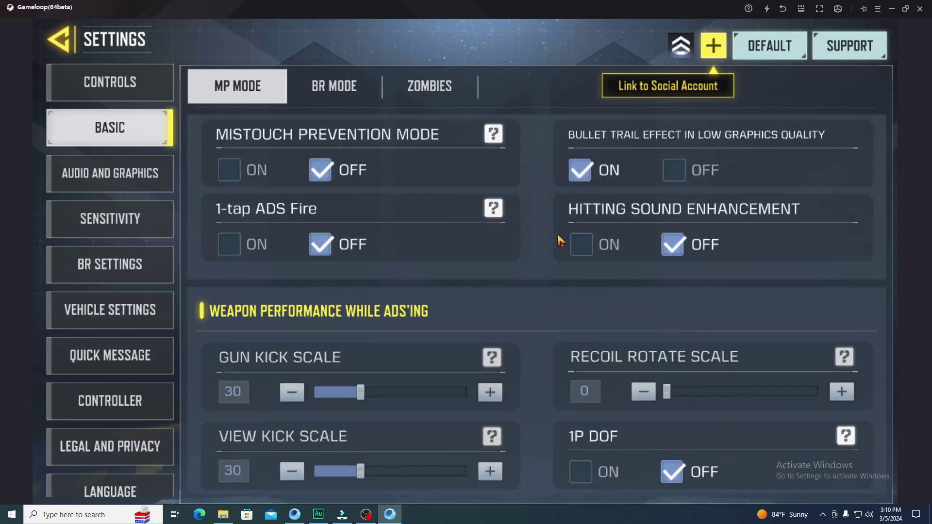
pyautogui.scroll(-15, 548, 207)
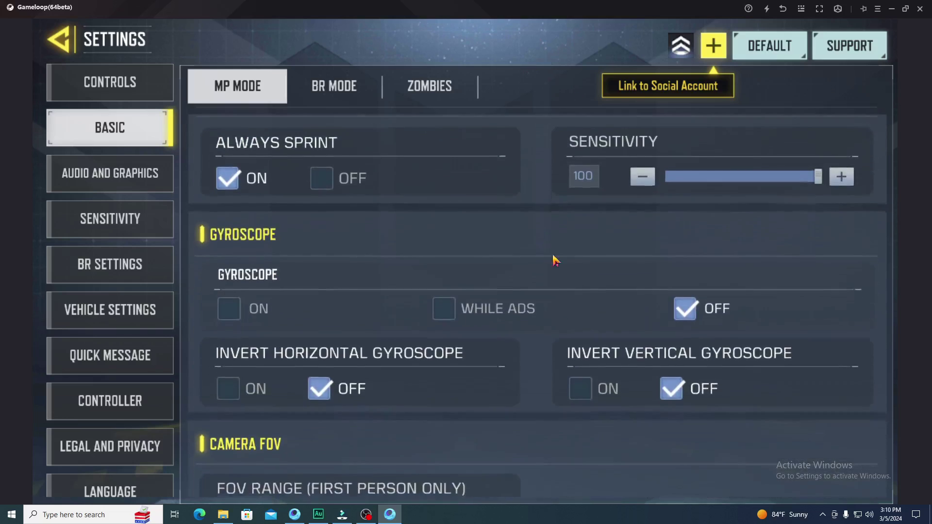
pyautogui.scroll(2, 549, 252)
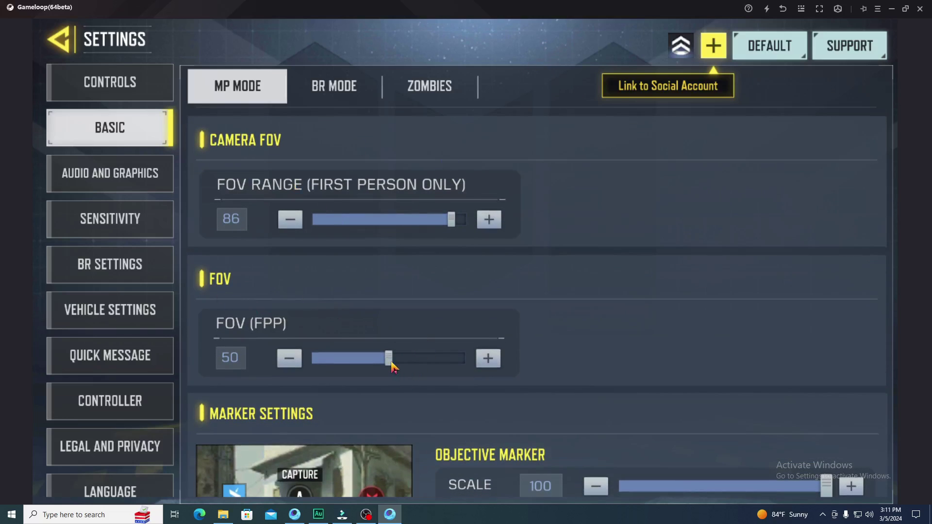
pyautogui.moveTo(389, 359); pyautogui.dragTo(651, 389)
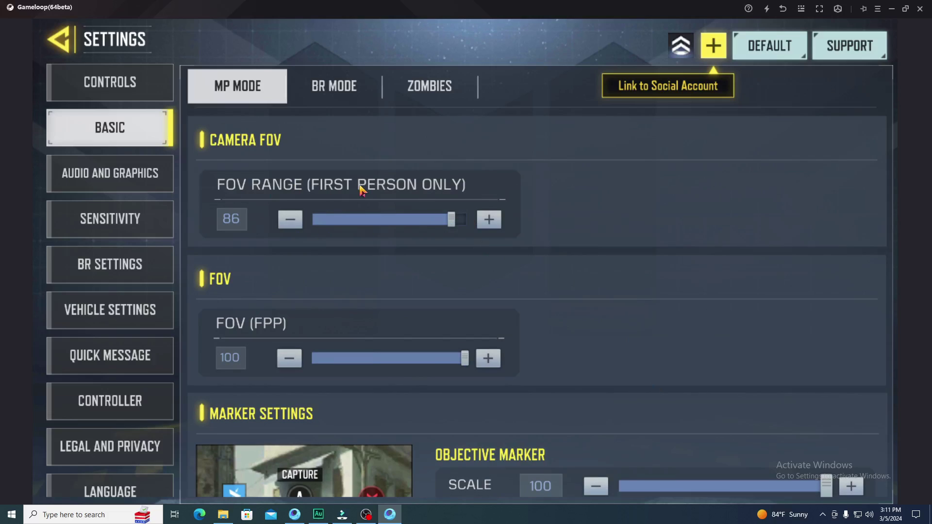
pyautogui.moveTo(451, 220); pyautogui.dragTo(651, 238)
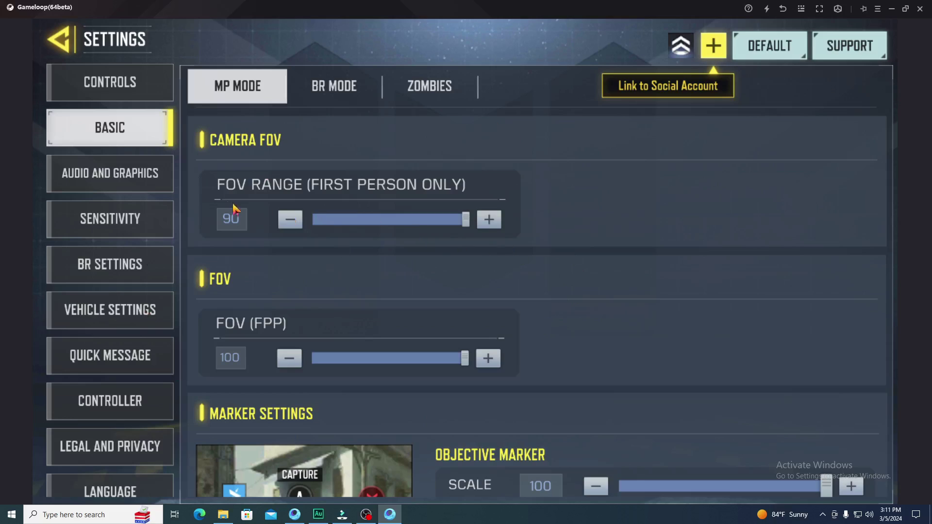
# - Review the game's graphics settings, including graphic quality, frame rate, frame rate adjustment, shadows and shader preload
pyautogui.click(168, 183)
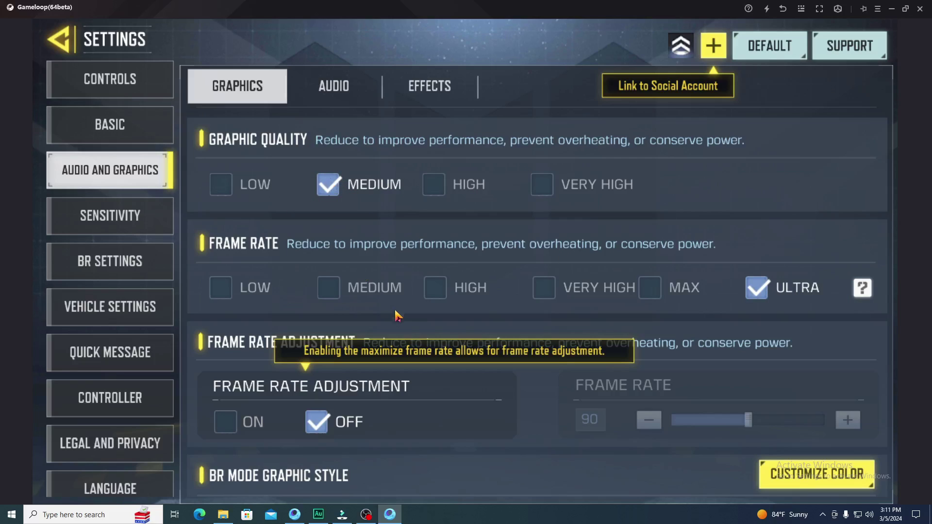
pyautogui.moveTo(542, 405); pyautogui.dragTo(535, 327)
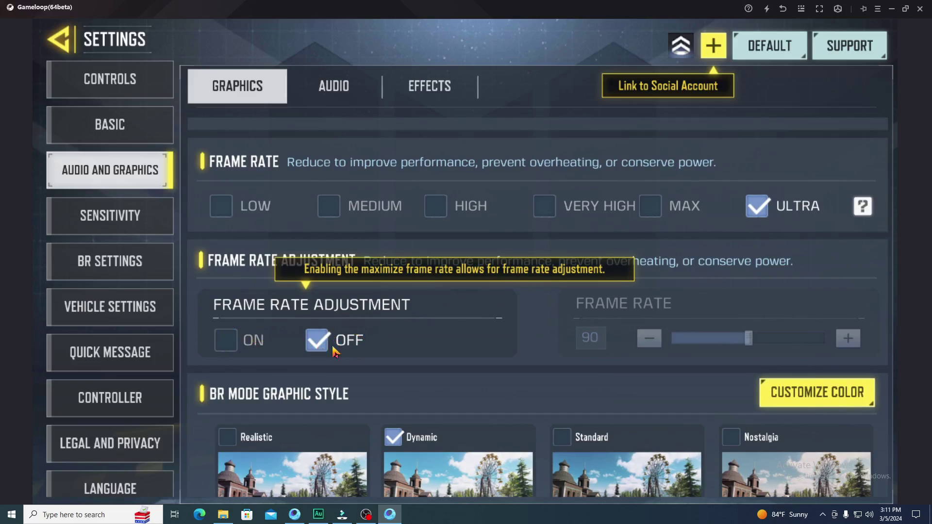
pyautogui.scroll(-2, 539, 372)
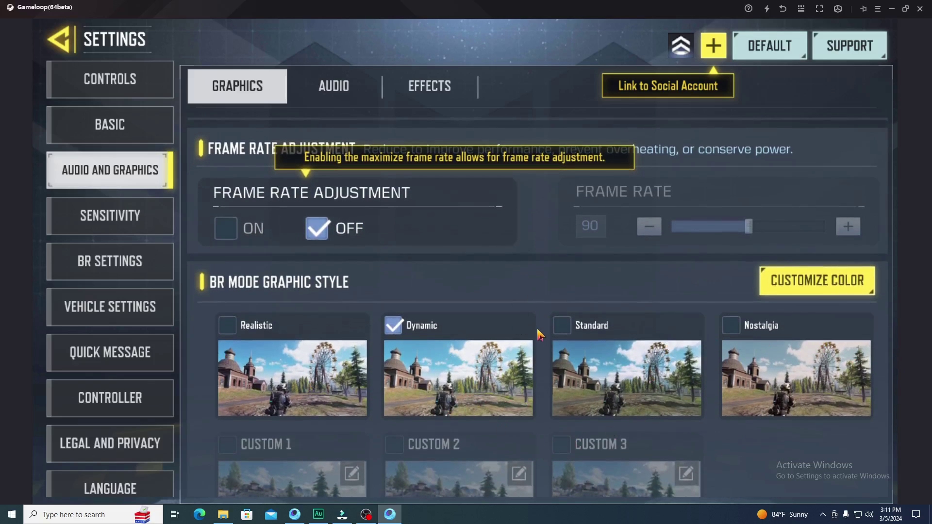
pyautogui.scroll(-5, 539, 335)
pyautogui.scroll(-10, 565, 269)
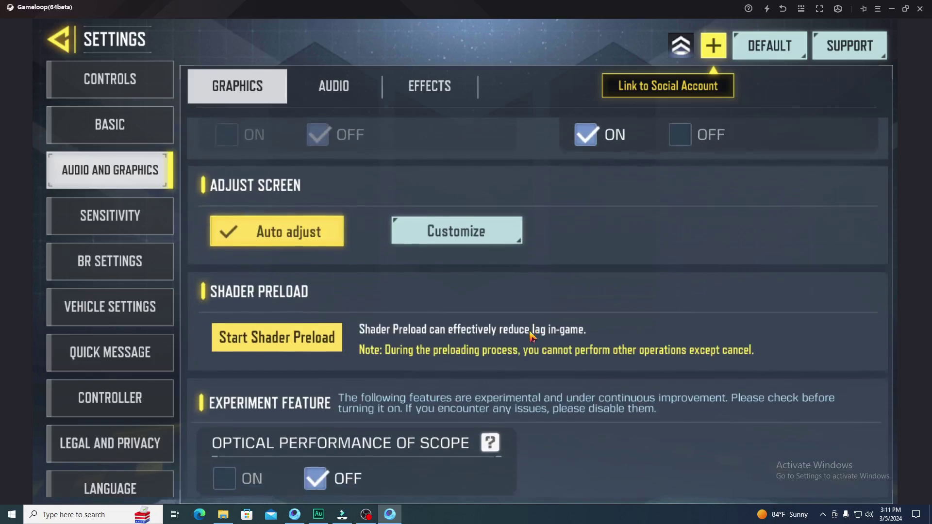
pyautogui.scroll(10, 571, 244)
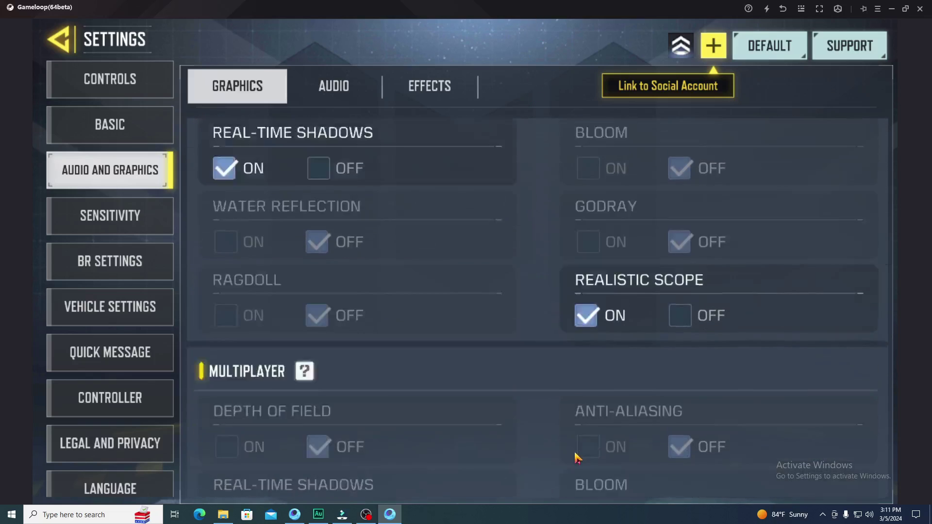
pyautogui.scroll(10, 565, 468)
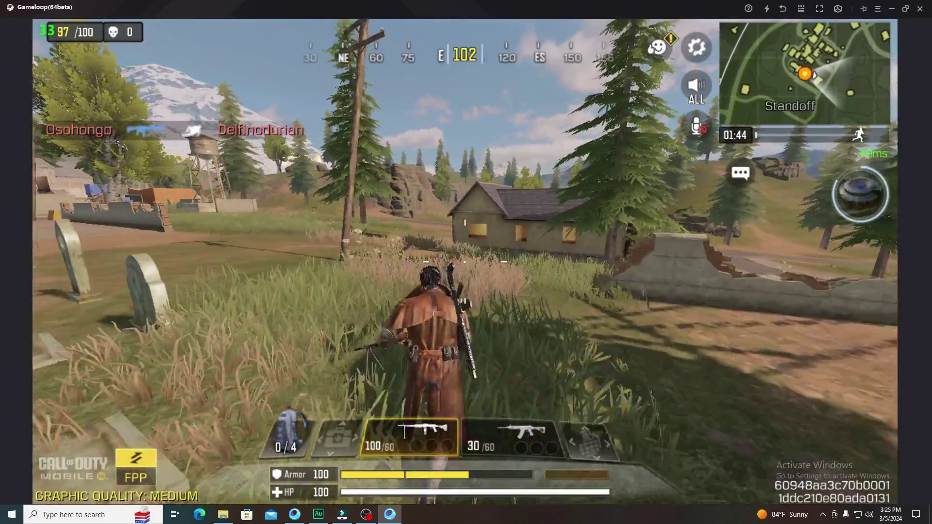
# - Run the character forward across the battle royale map to check in-game performance at medium graphic quality
pyautogui.press('w')
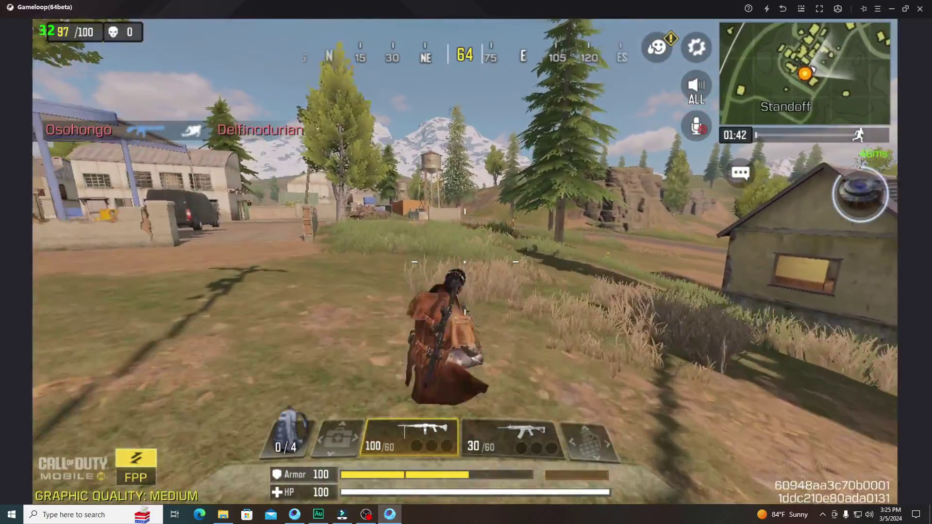
pyautogui.press('w')
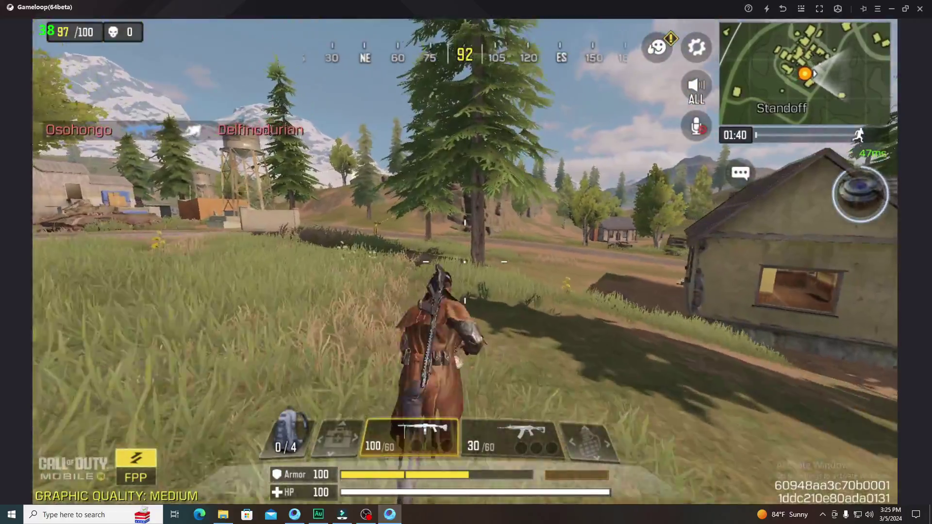
pyautogui.press('w')
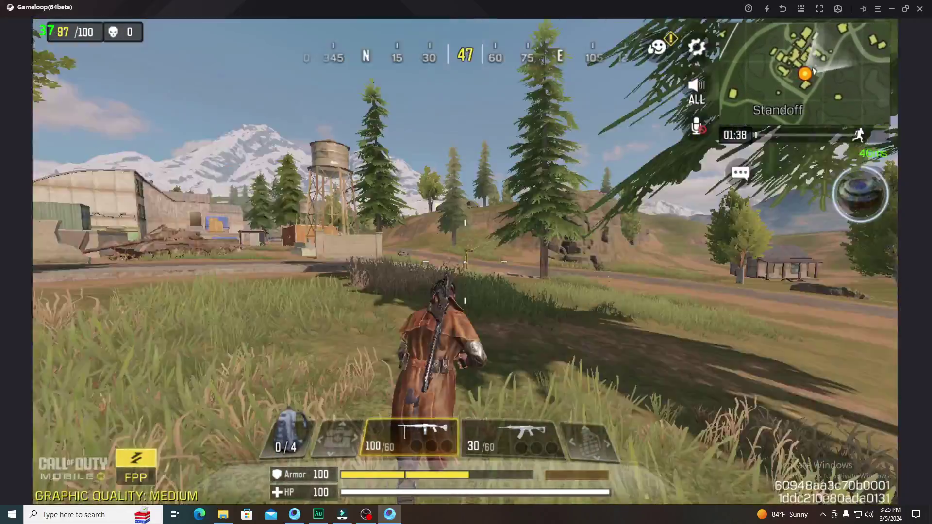
pyautogui.press('w')
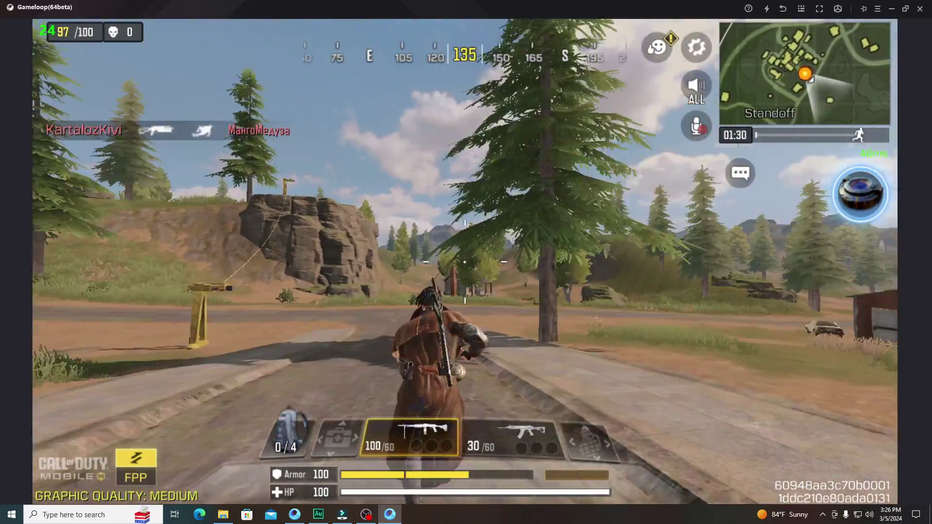
pyautogui.press('w')
pyautogui.press('c')
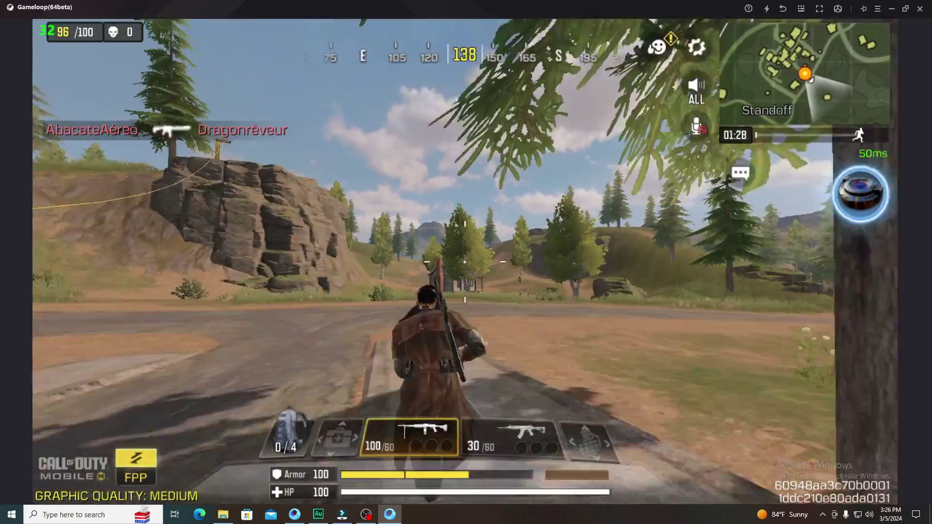
# - Run the character around the road junction near the Ferris wheel, turning through different directions to check in-game performance
pyautogui.press('c')
pyautogui.moveTo(465, 263)
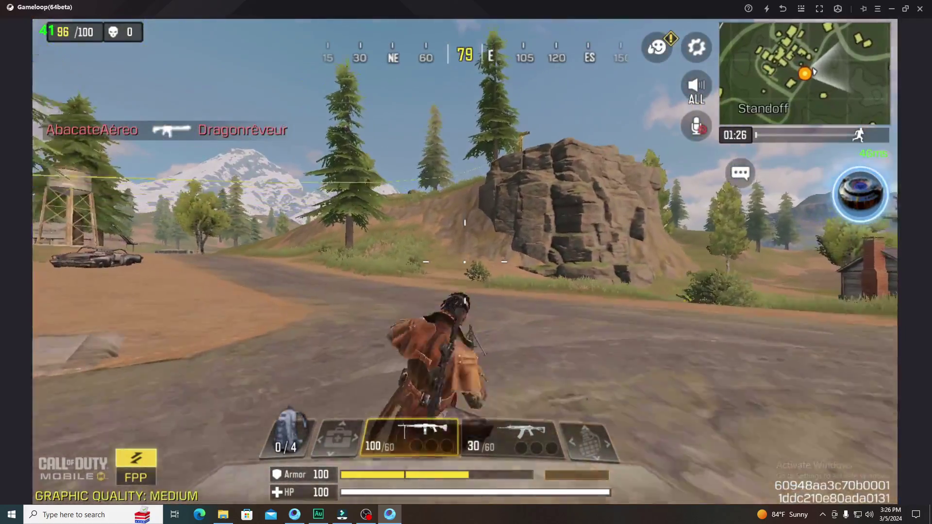
pyautogui.press('w')
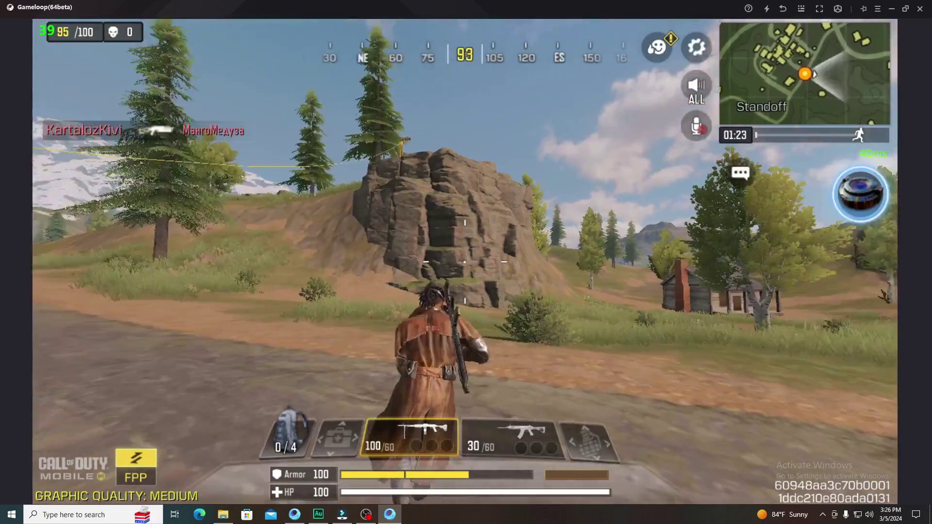
pyautogui.moveTo(898, 346)
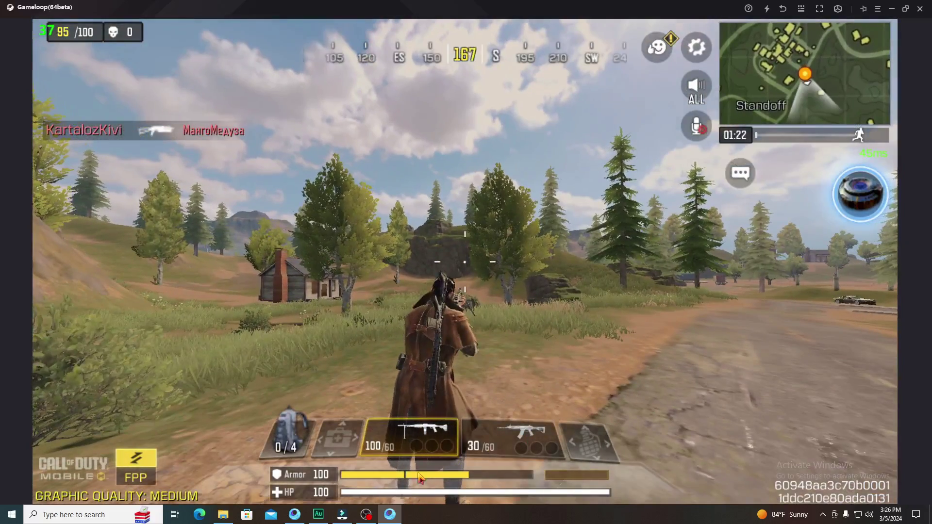
# - Switch to OBS to check the screen recording's status and CPU usage, and return to the GameLoop match
pyautogui.click(344, 521)
pyautogui.click(345, 520)
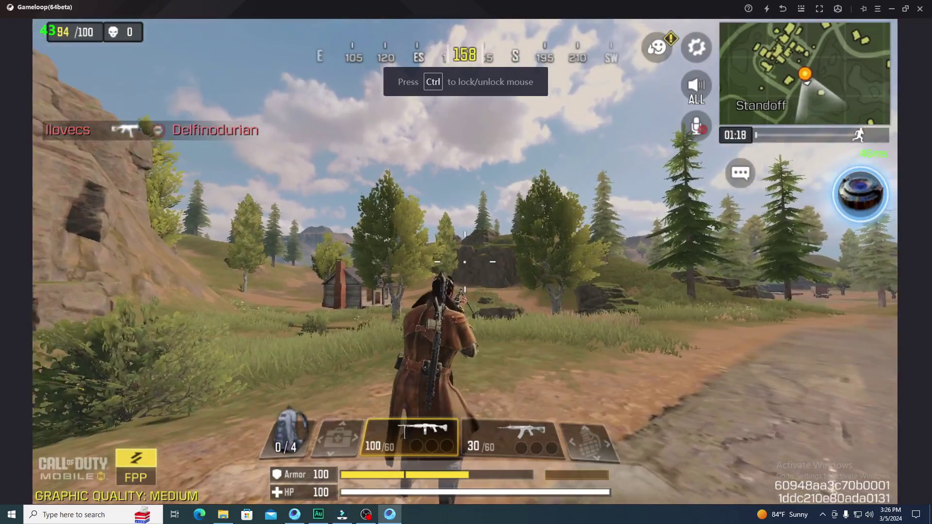
pyautogui.click(342, 514)
pyautogui.click(366, 514)
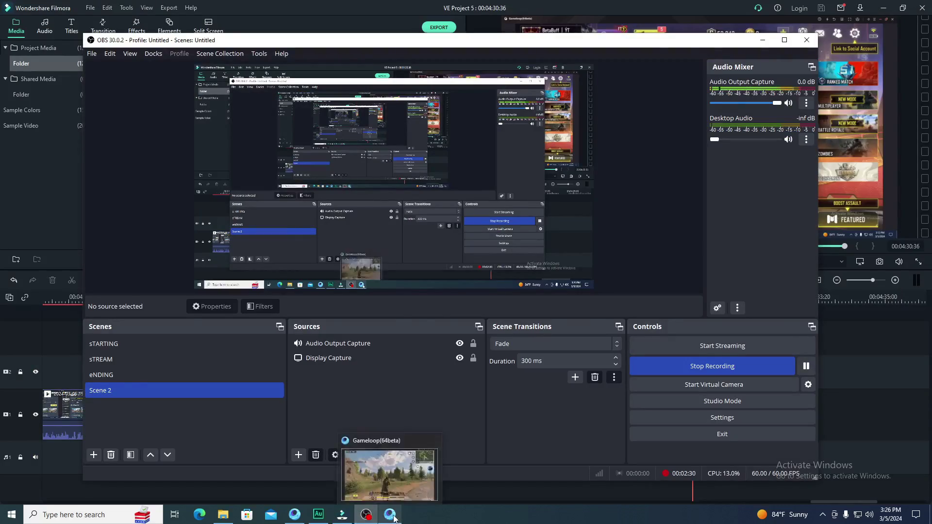
pyautogui.click(390, 516)
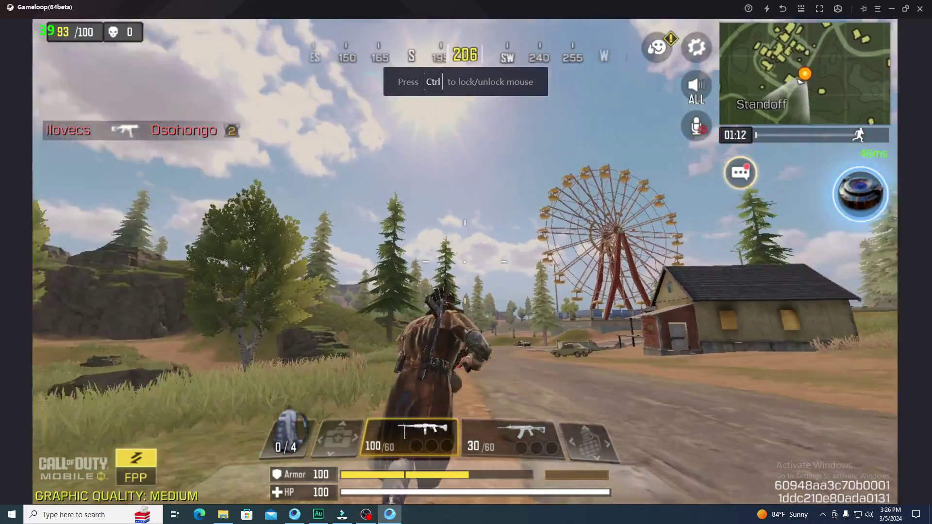
# - Run the character along the road and grass beside the rock outcrop, looking around to check the frame rate
pyautogui.press('w')
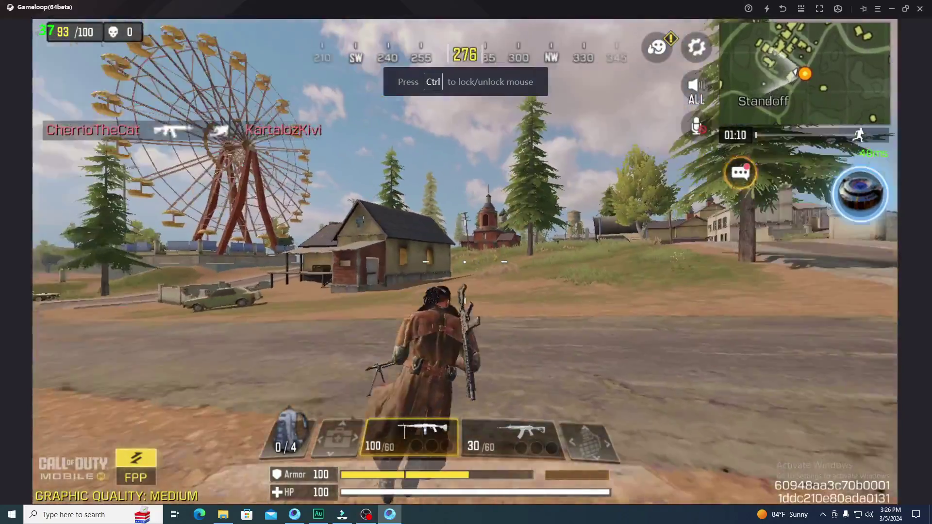
pyautogui.press('w')
pyautogui.moveTo(465, 262)
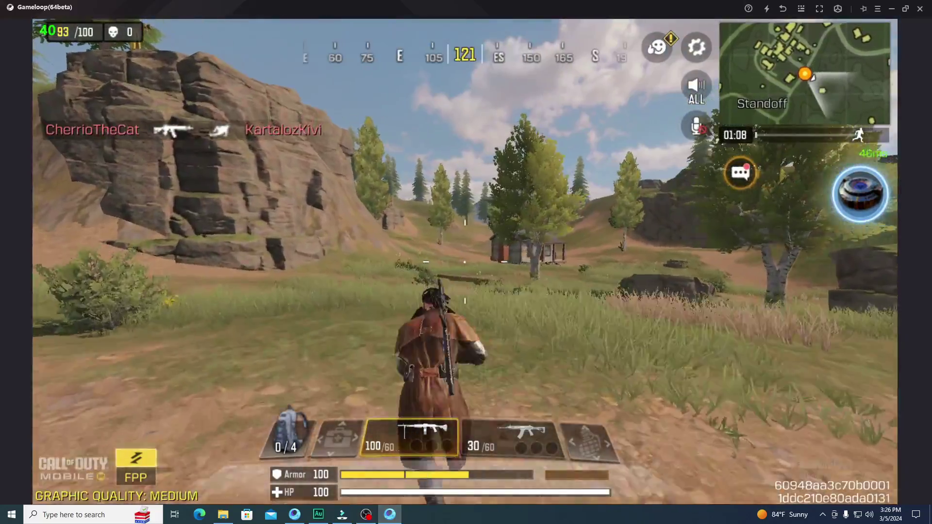
pyautogui.press('w')
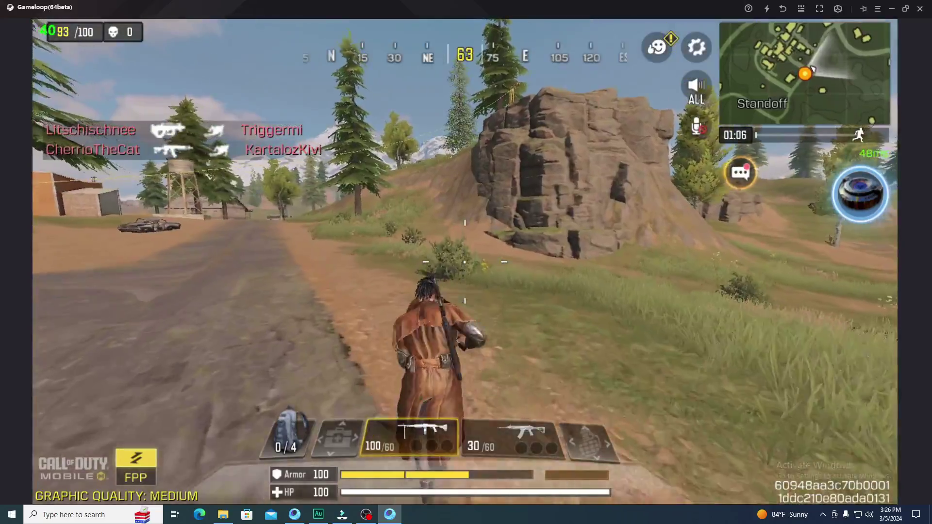